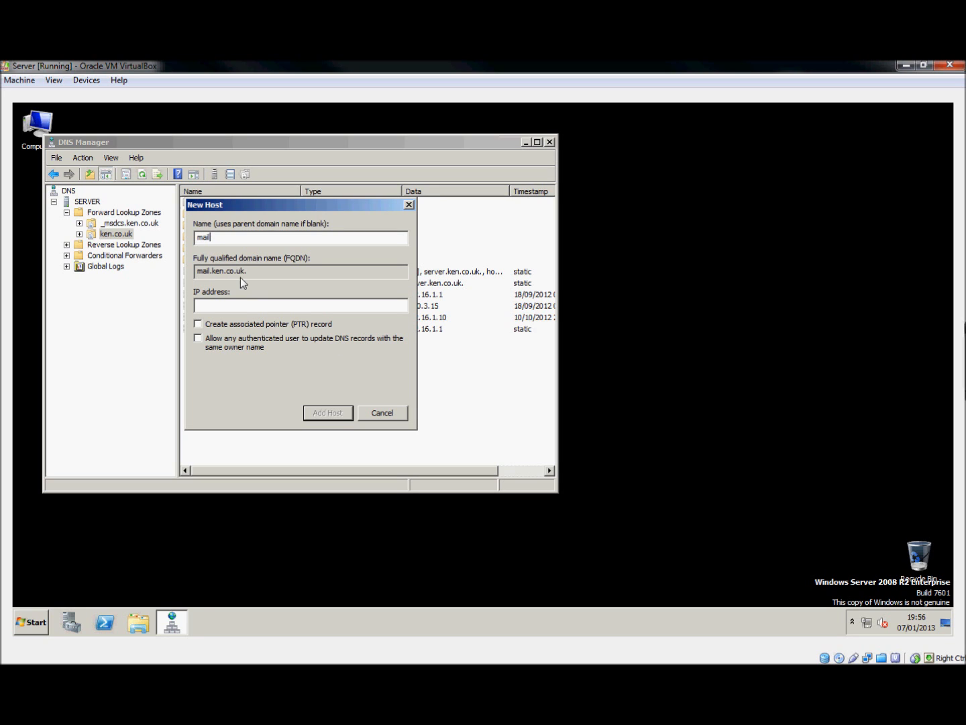
Add the mail host record to the ken.co.uk zone with IP address 172.16.1.1 and close the new host dialog
{"action": "left_click", "coordinate": [252, 308]}
{"action": "type", "text": "172.16.1.1"}
{"action": "left_click", "coordinate": [319, 416]}
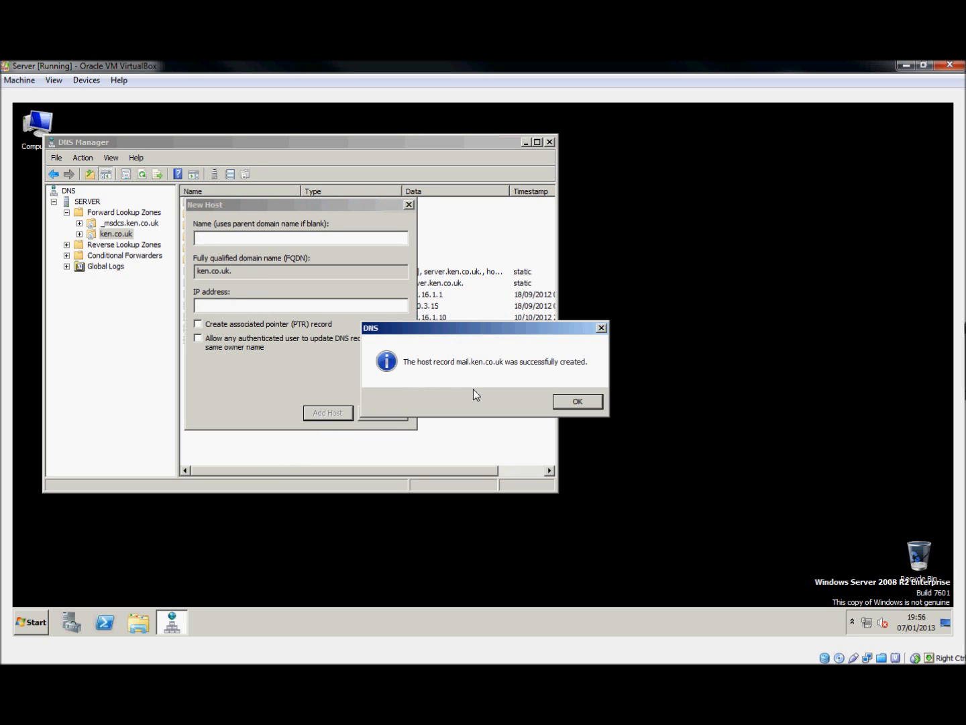
{"action": "left_click", "coordinate": [577, 402]}
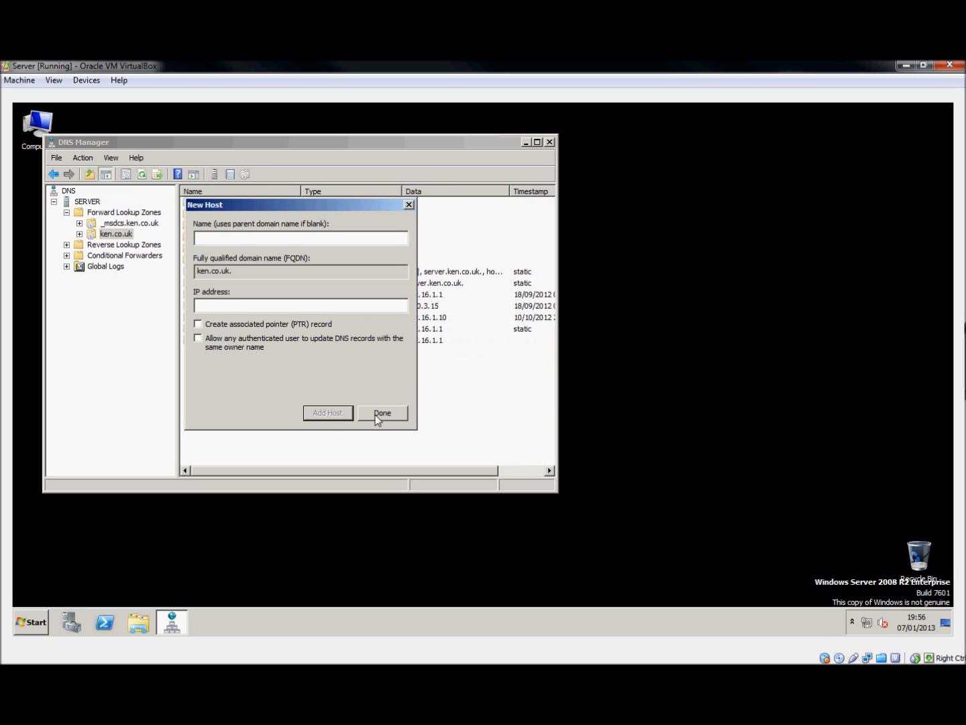
{"action": "left_click", "coordinate": [379, 413]}
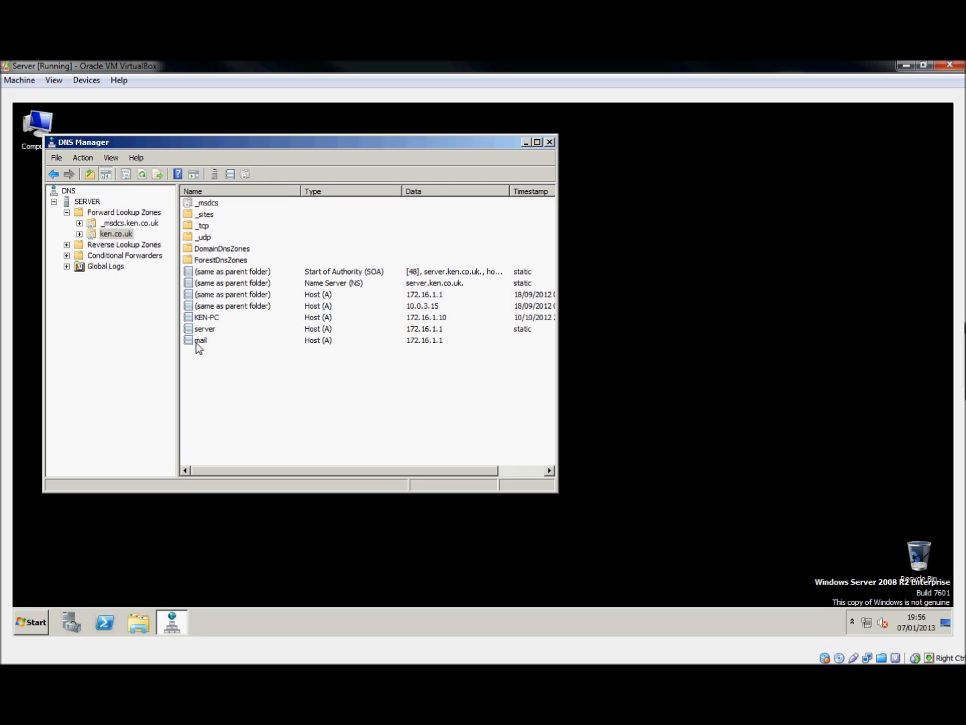
Create a mail exchanger (MX) record in ken.co.uk pointing to mail.ken.co.uk, and close DNS Manager
{"action": "right_click", "coordinate": [235, 378]}
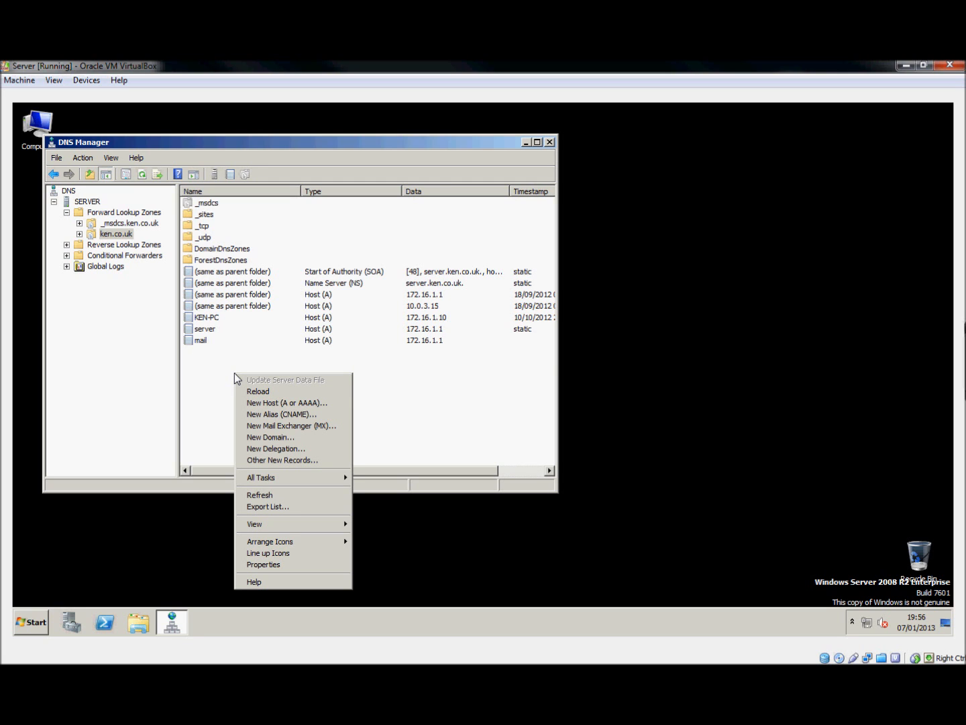
{"action": "left_click", "coordinate": [261, 427]}
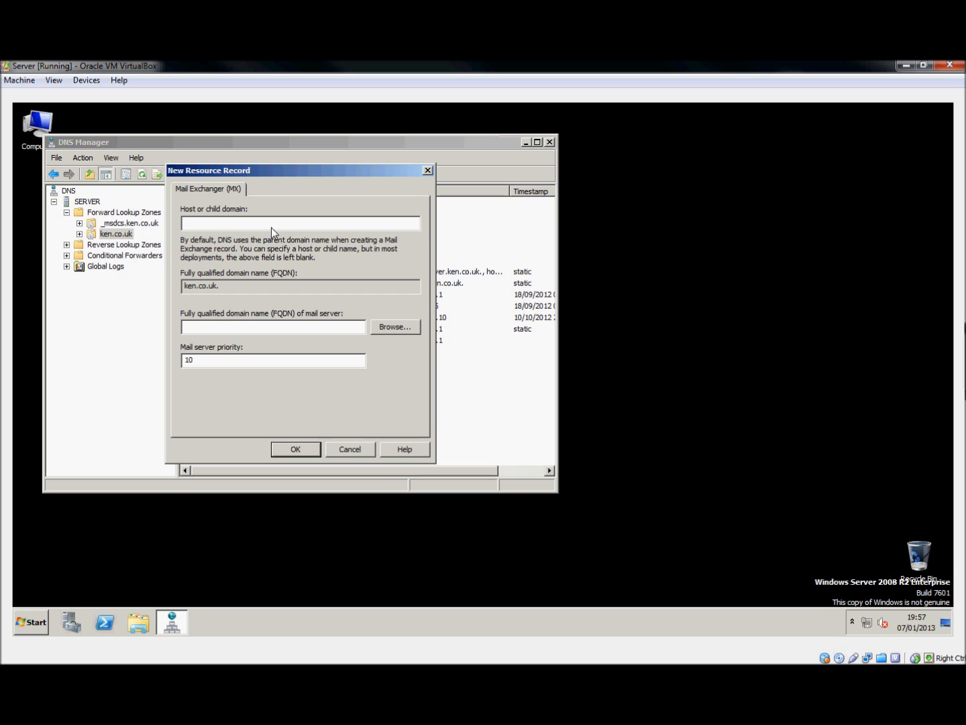
{"action": "left_click", "coordinate": [240, 330]}
{"action": "type", "text": "mail.ken.co.uk"}
{"action": "left_click", "coordinate": [296, 450]}
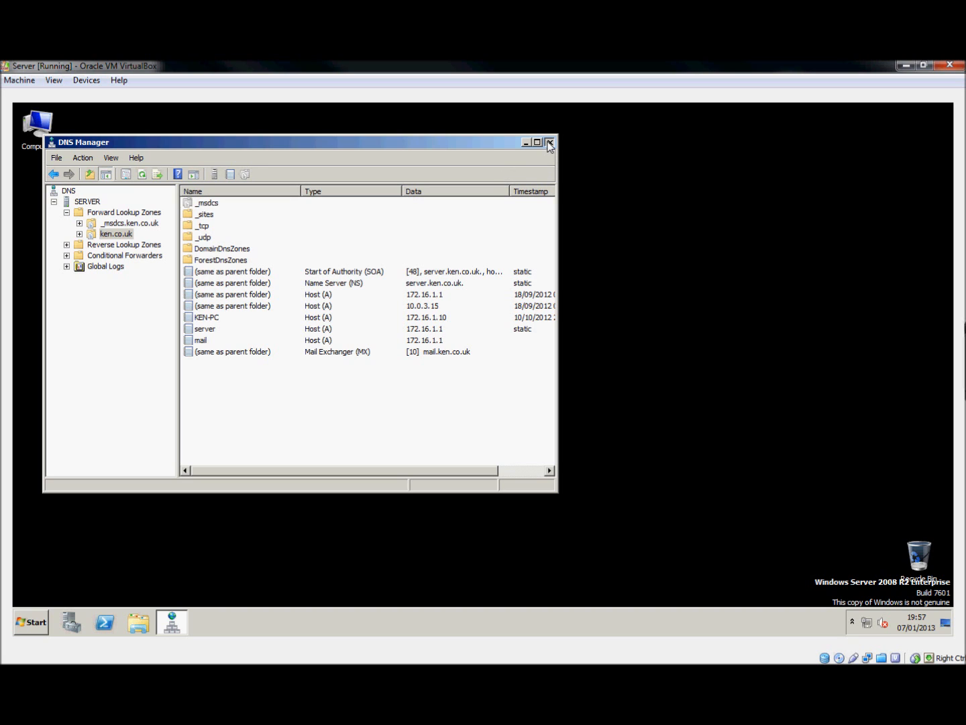
{"action": "key", "text": "alt+F4"}
Open the Exchange Management Console from the Microsoft Exchange Server 2010 programs
{"action": "left_click", "coordinate": [31, 623]}
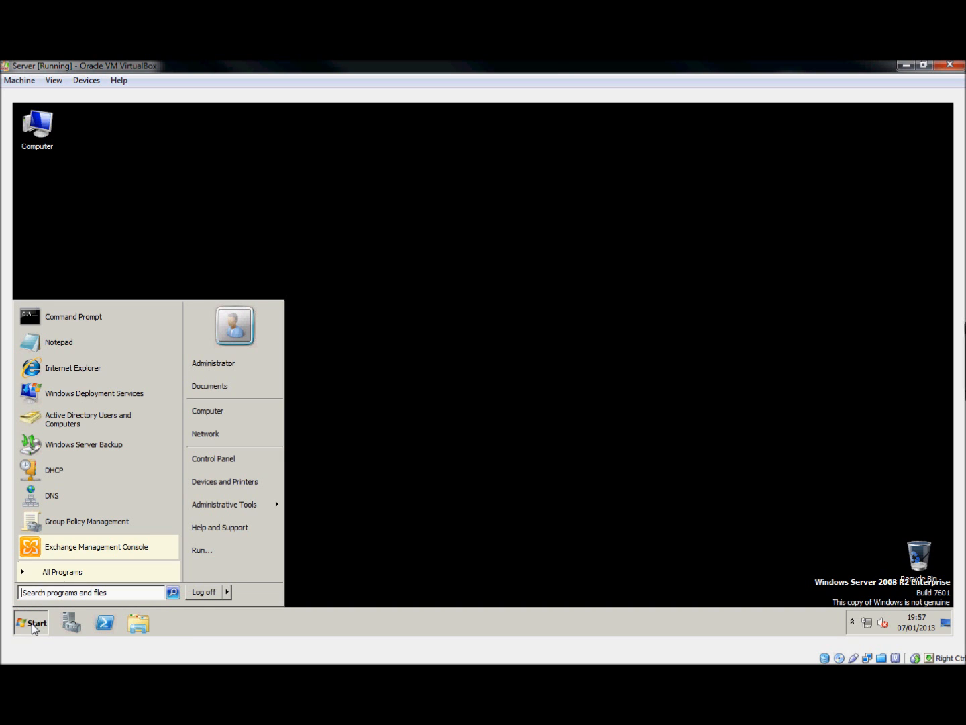
{"action": "left_click", "coordinate": [75, 569]}
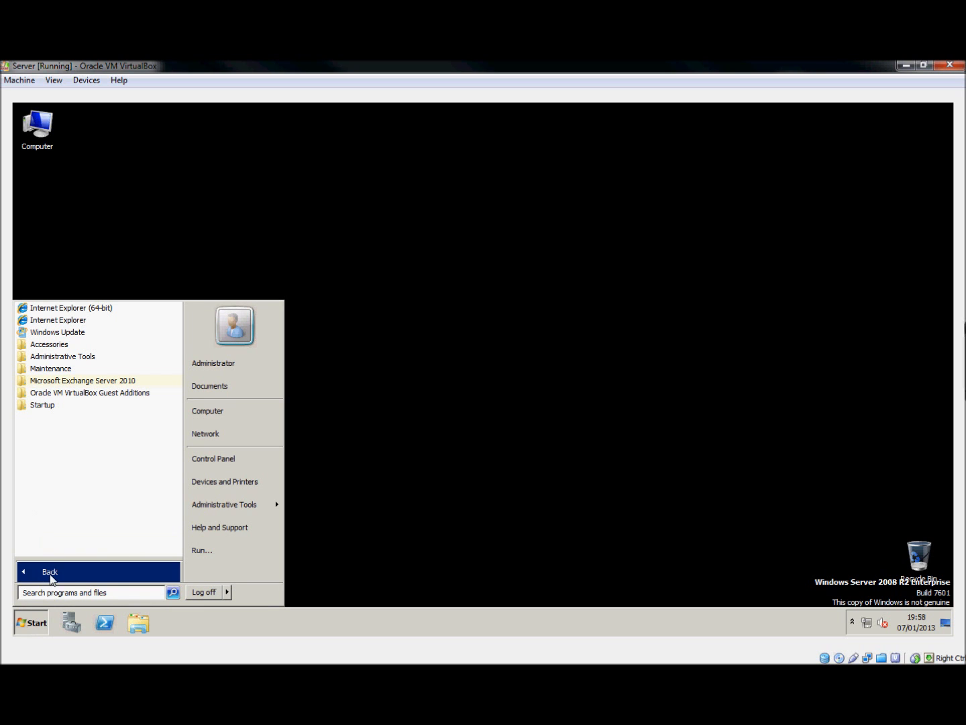
{"action": "left_click", "coordinate": [50, 575]}
{"action": "left_click", "coordinate": [51, 574]}
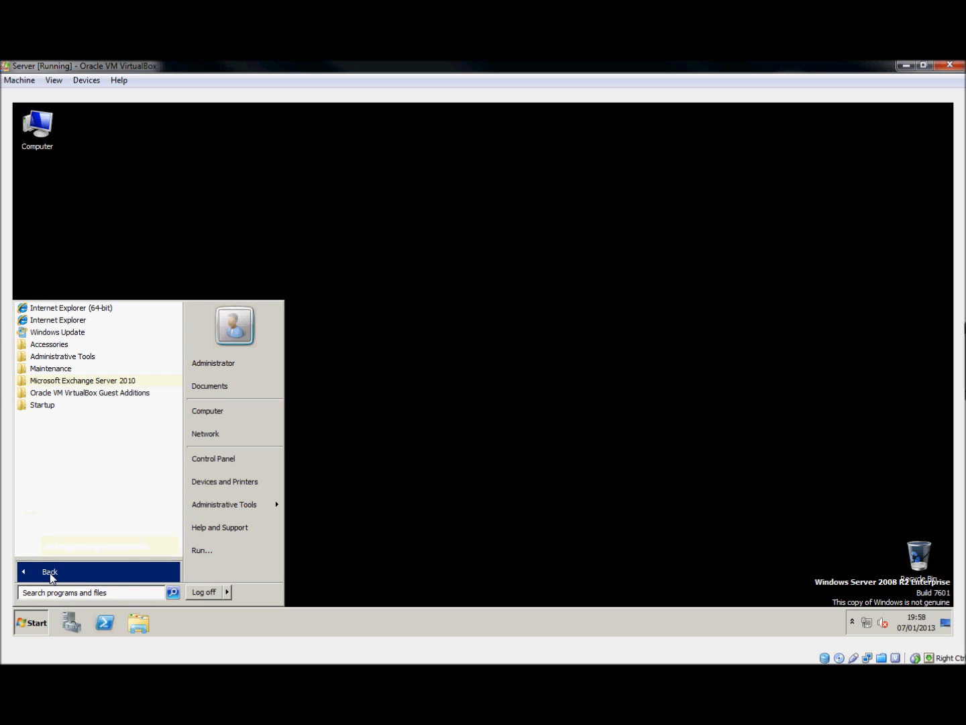
{"action": "left_click", "coordinate": [113, 383]}
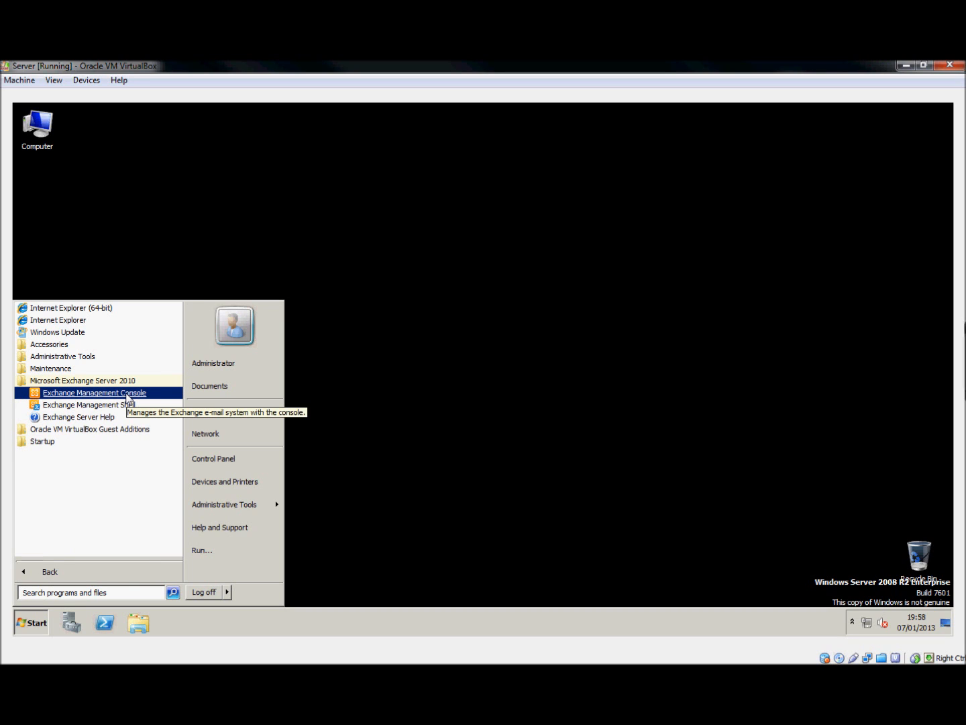
{"action": "left_click", "coordinate": [128, 395]}
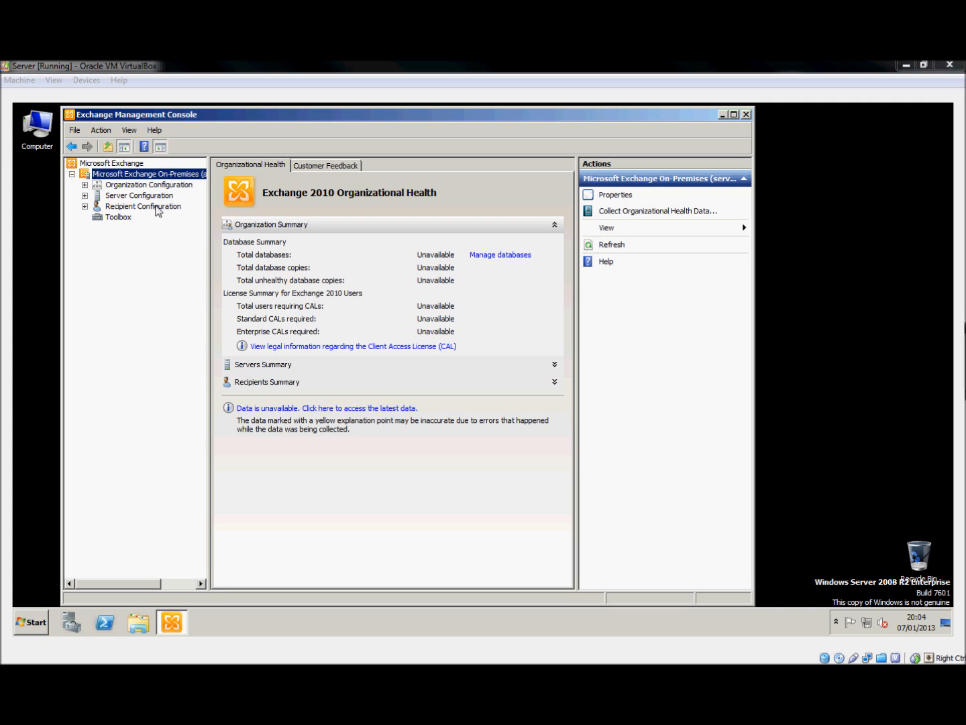
Start a new mailbox under Recipient Configuration's Mailbox node, using the User Mailbox type
{"action": "left_click", "coordinate": [157, 207]}
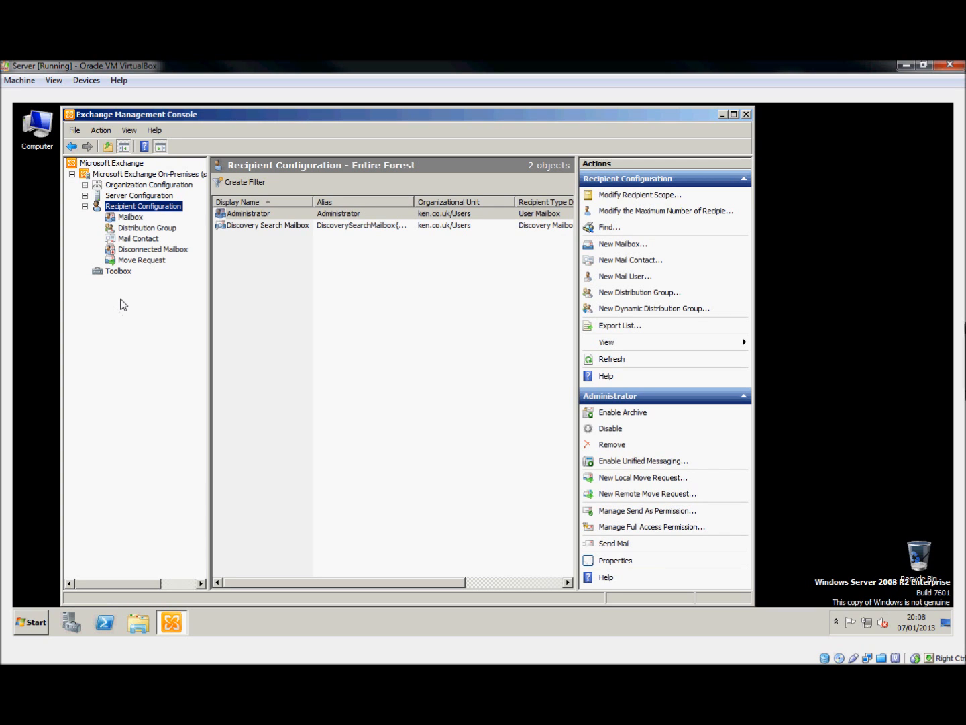
{"action": "left_click", "coordinate": [124, 218]}
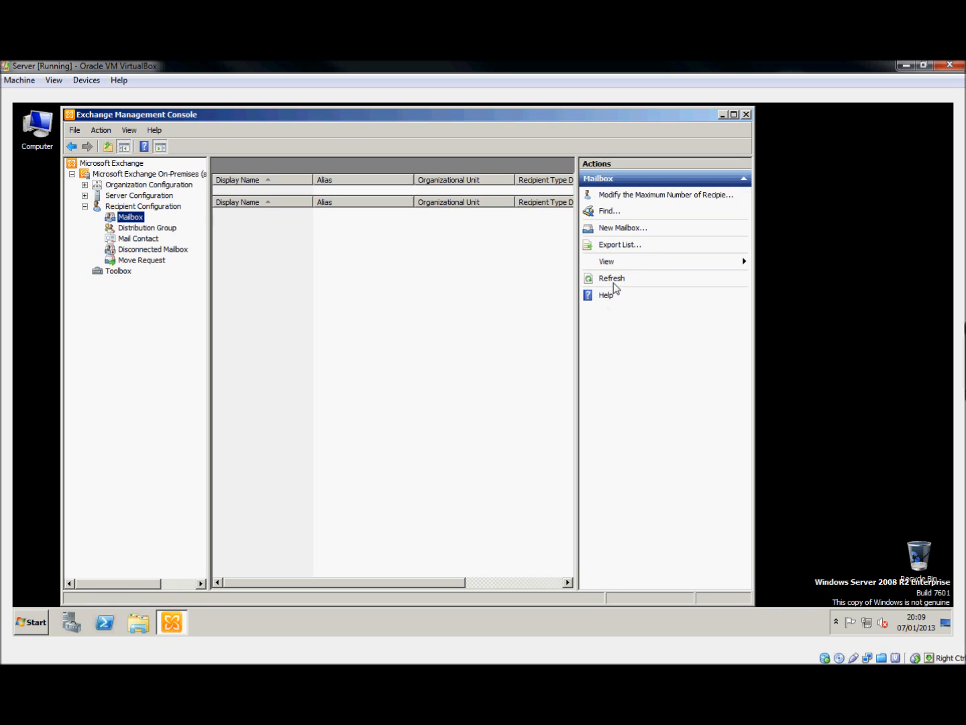
{"action": "left_click", "coordinate": [622, 228]}
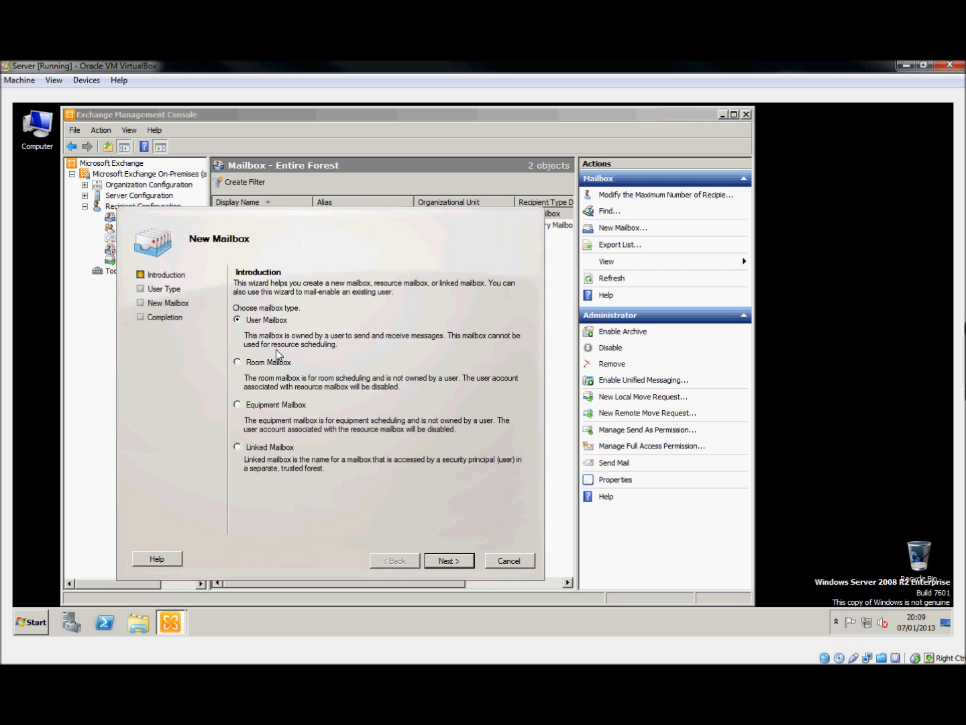
{"action": "left_click", "coordinate": [458, 567]}
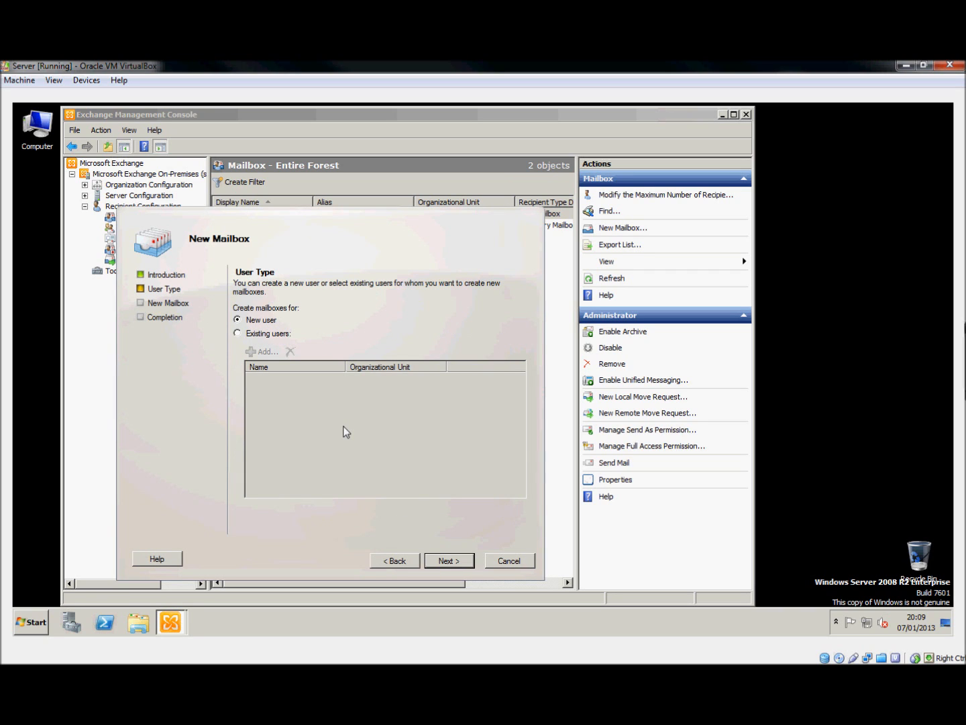
Choose to create mailboxes for existing users and add both users listed in the forest
{"action": "left_click", "coordinate": [238, 333]}
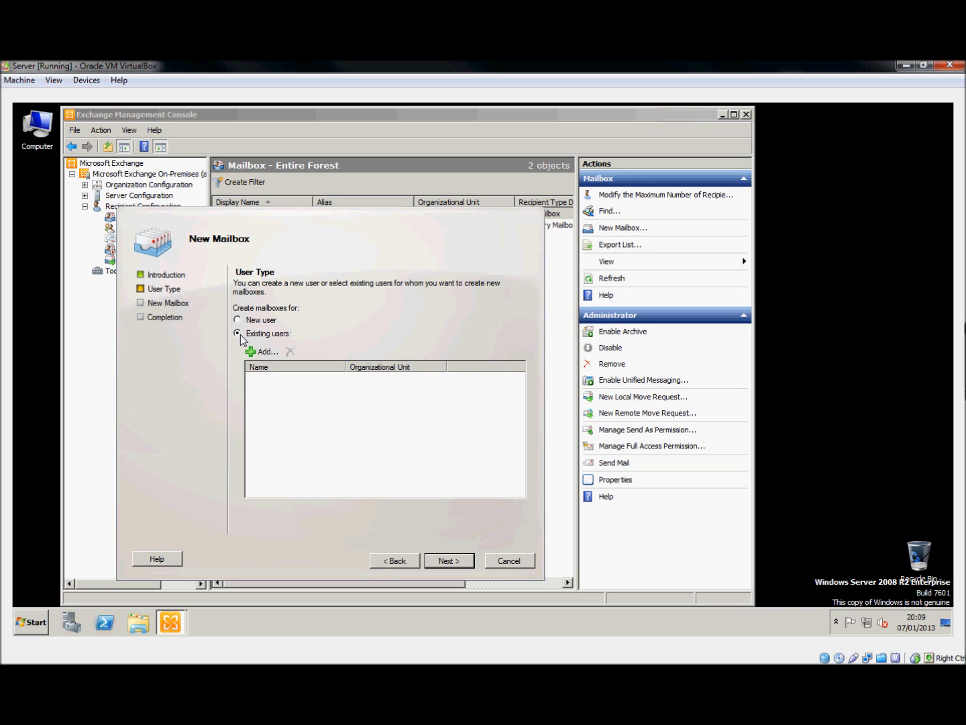
{"action": "left_click", "coordinate": [262, 354]}
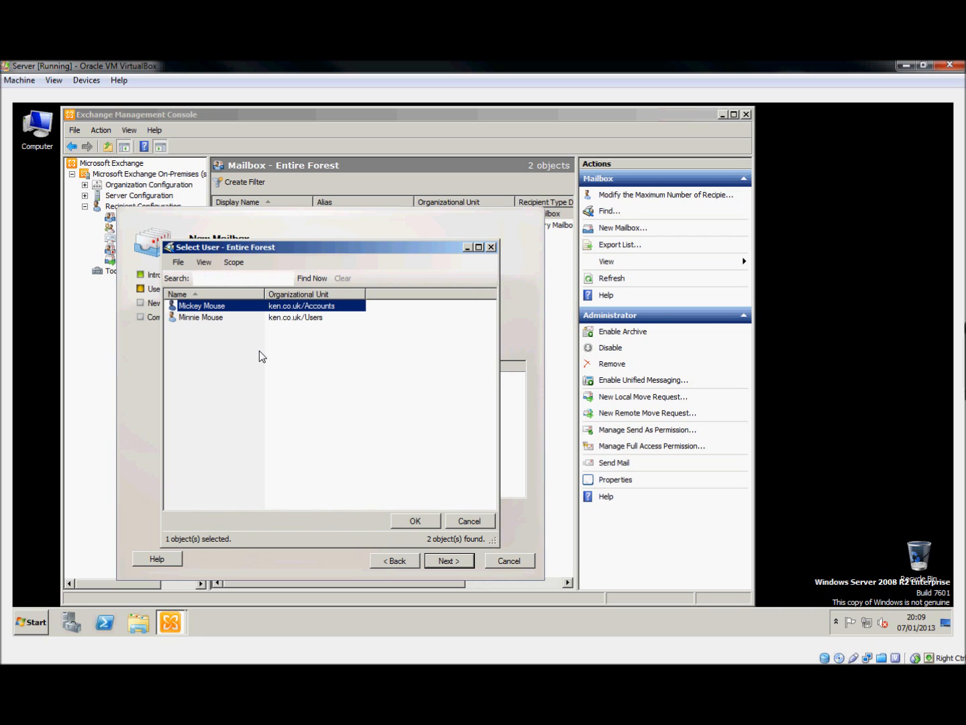
{"action": "left_click", "coordinate": [204, 318], "text": "shift"}
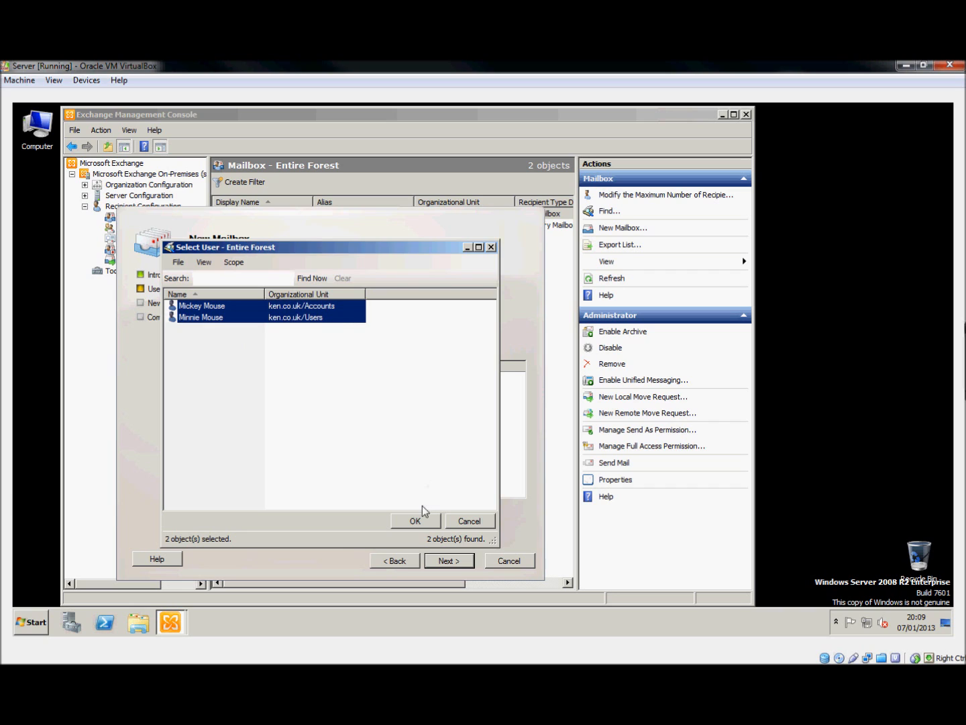
{"action": "left_click", "coordinate": [425, 522]}
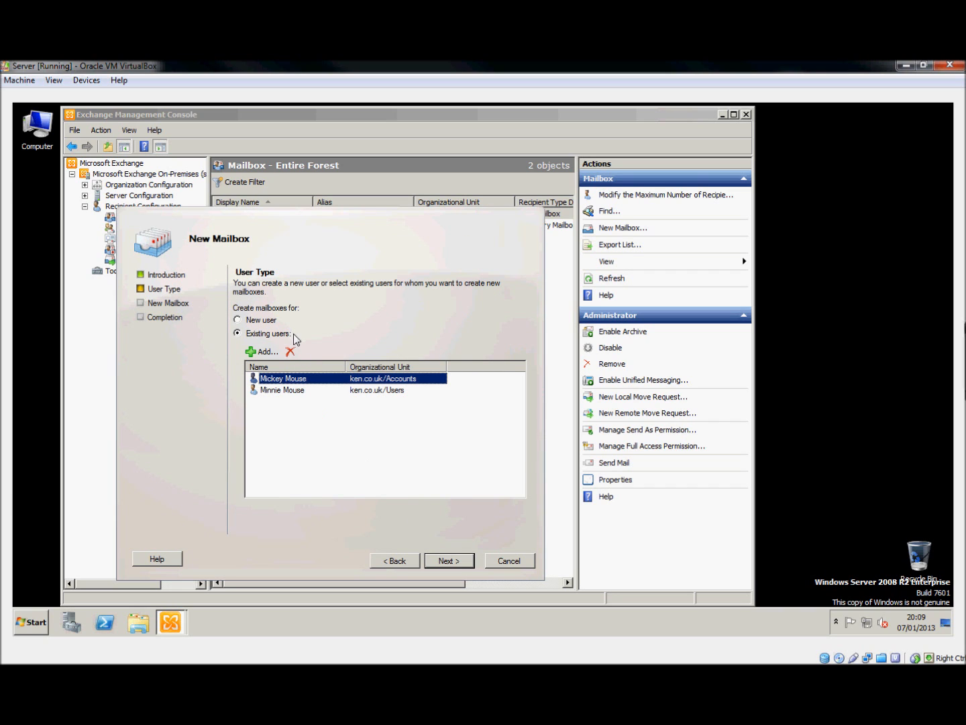
{"action": "left_click", "coordinate": [446, 559]}
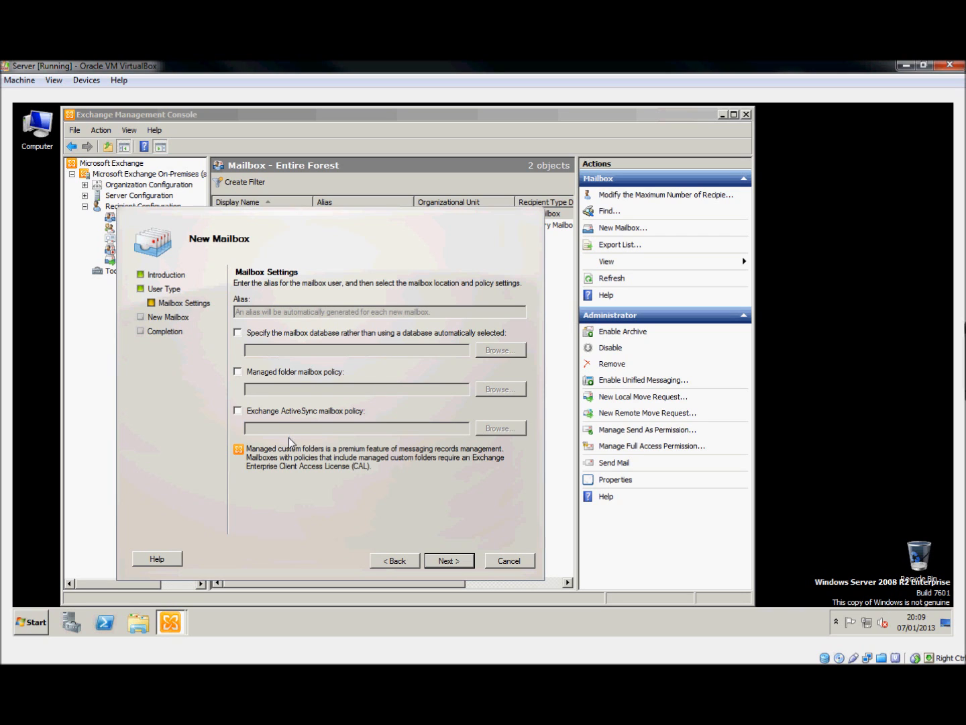
Accept the default mailbox settings, create the mailboxes for the selected users and finish the wizard
{"action": "left_click", "coordinate": [453, 563]}
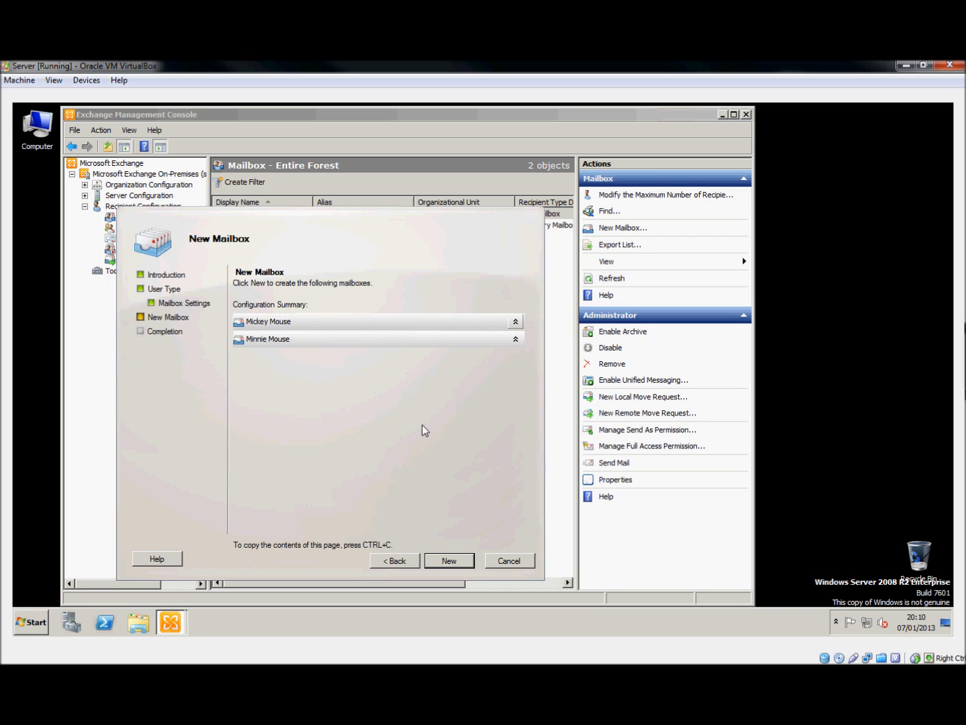
{"action": "left_click", "coordinate": [460, 561]}
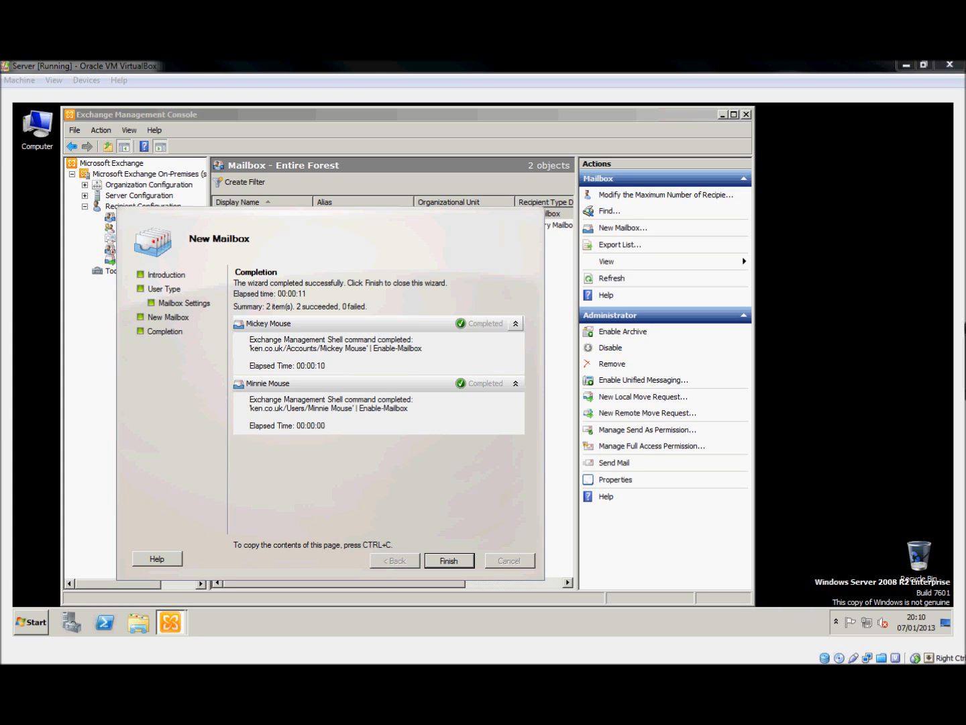
{"action": "left_click", "coordinate": [450, 561]}
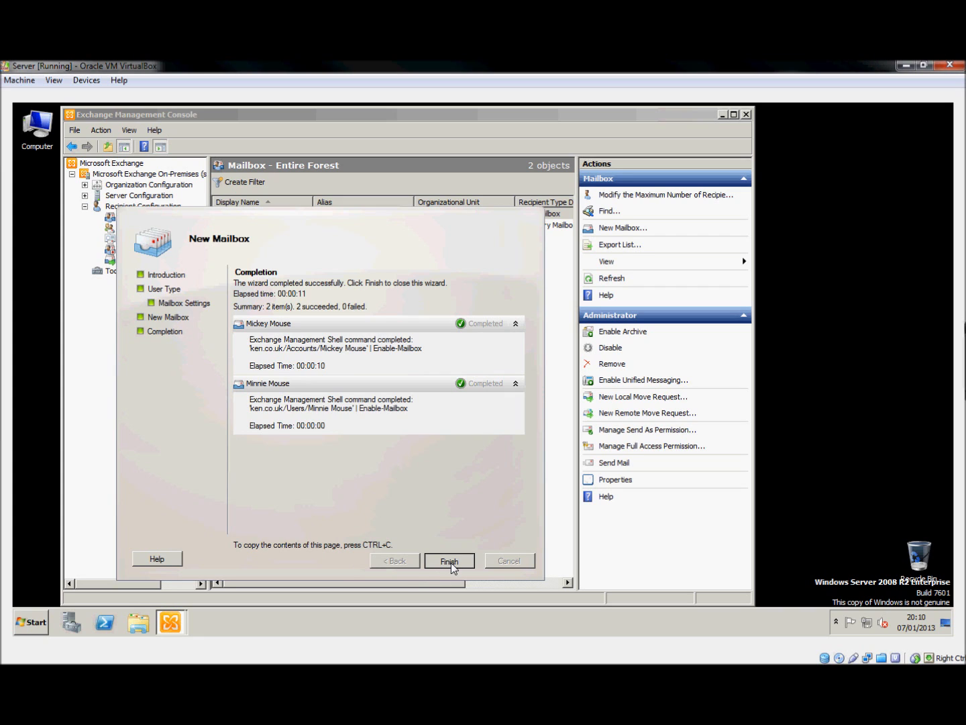
{"action": "left_click", "coordinate": [451, 563]}
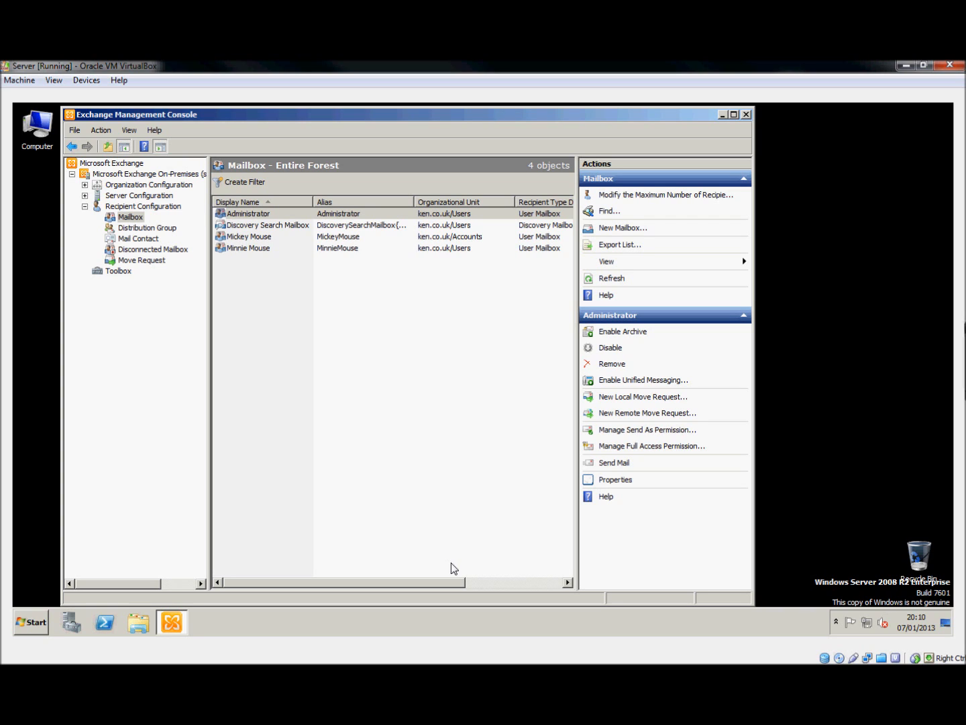
Open the Services console from the server's administrative tools
{"action": "left_click", "coordinate": [33, 624]}
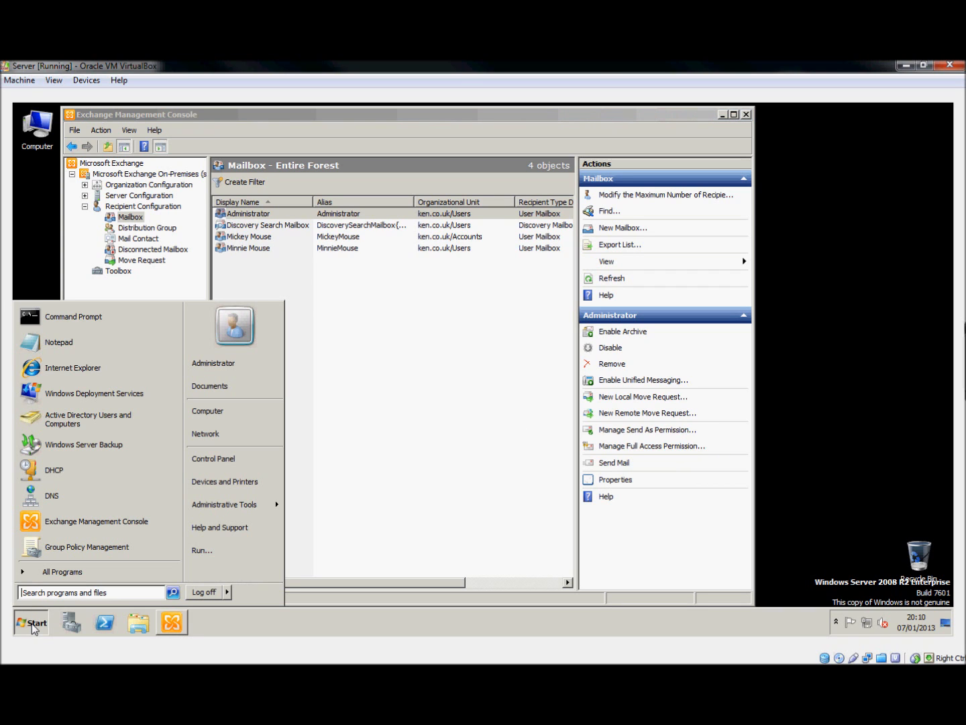
{"action": "left_click", "coordinate": [135, 574]}
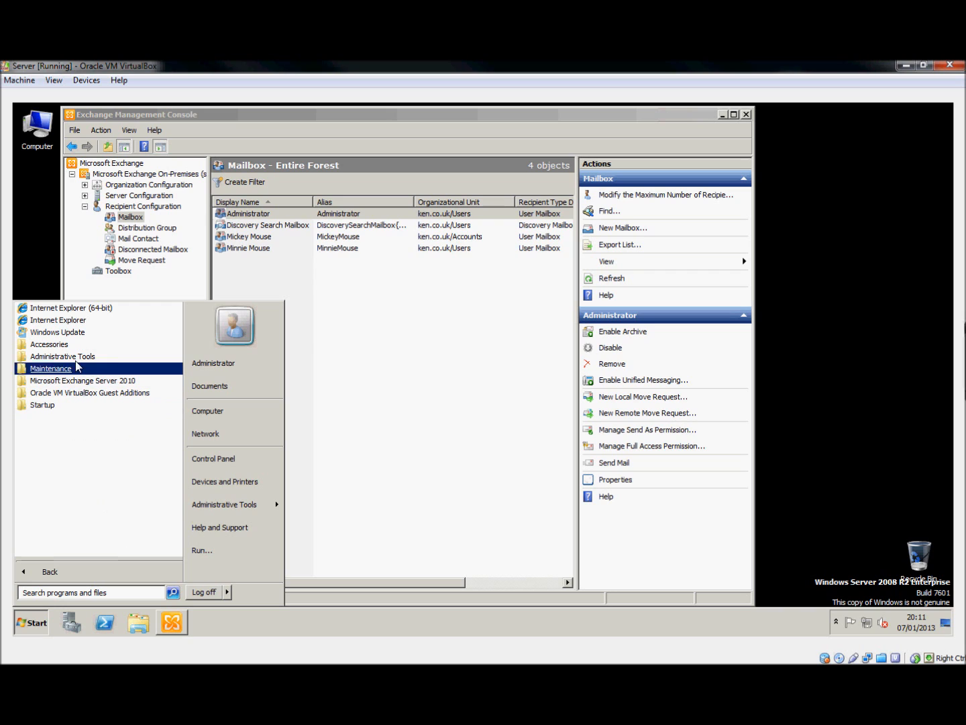
{"action": "key", "text": "Up"}
{"action": "left_click", "coordinate": [77, 359]}
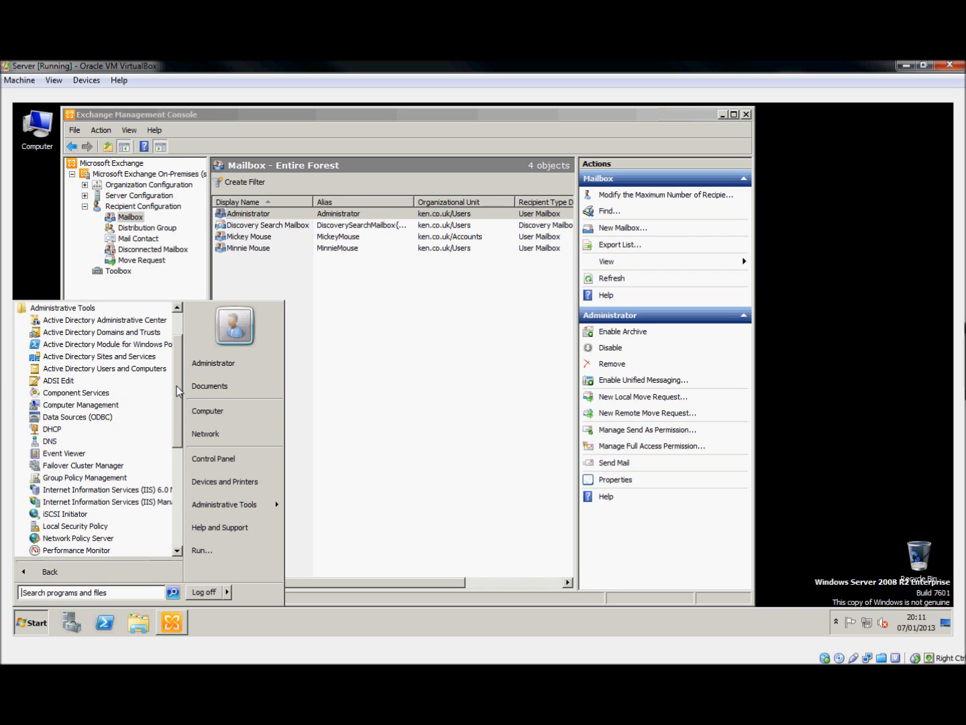
{"action": "scroll", "coordinate": [176, 403], "scroll_direction": "down", "scroll_amount": 3}
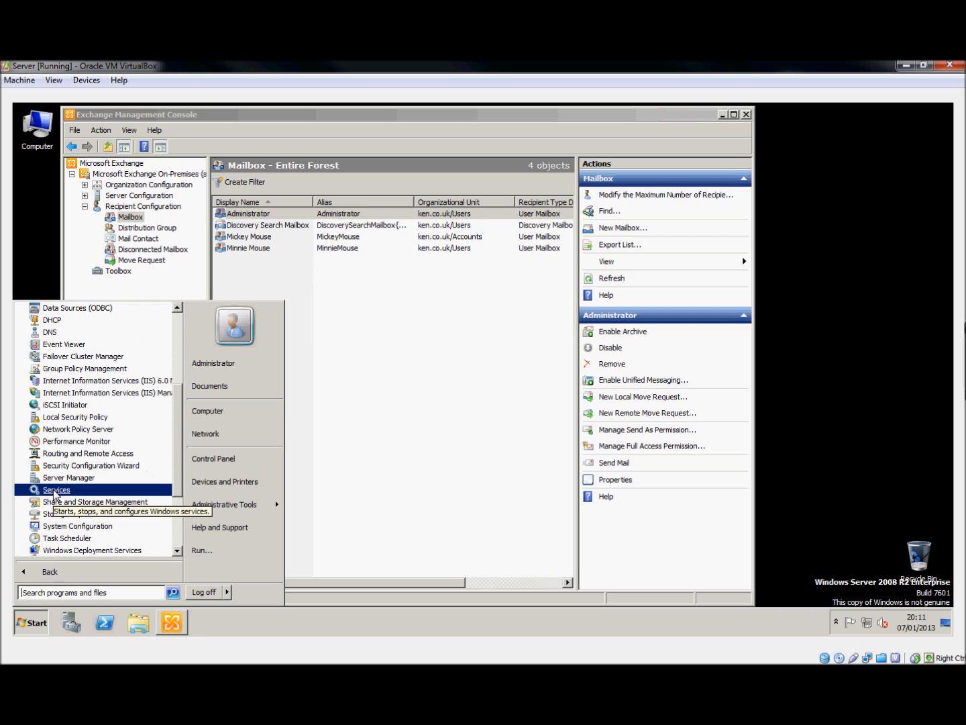
{"action": "left_click", "coordinate": [58, 490]}
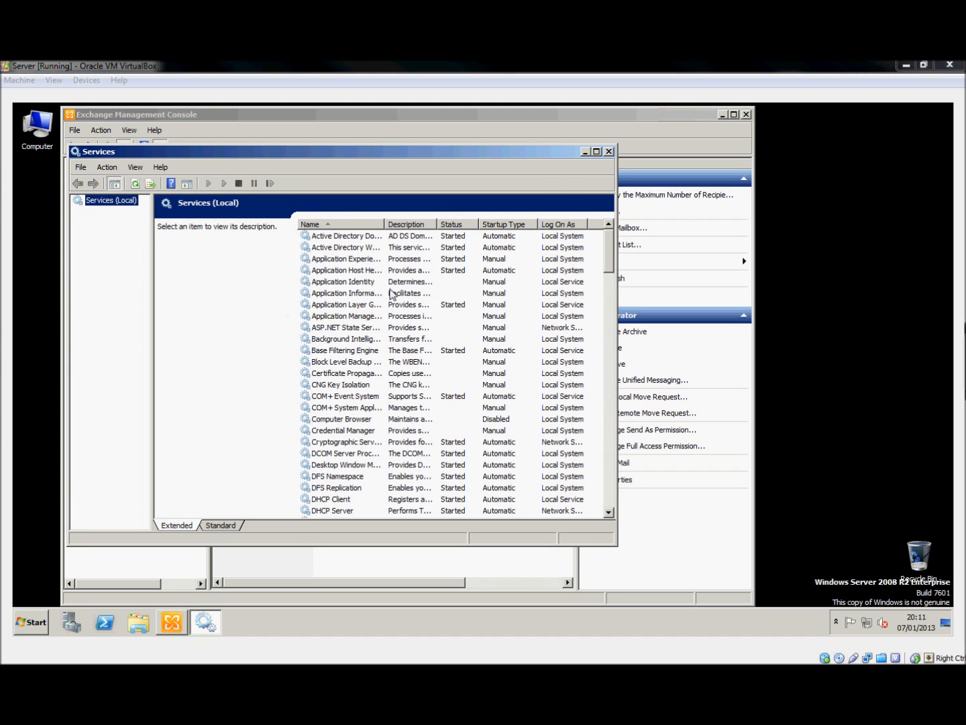
Set the Microsoft Exchange POP3 service's startup type to Automatic (Delayed Start) and apply it
{"action": "left_click_drag", "start_coordinate": [385, 224], "coordinate": [444, 224]}
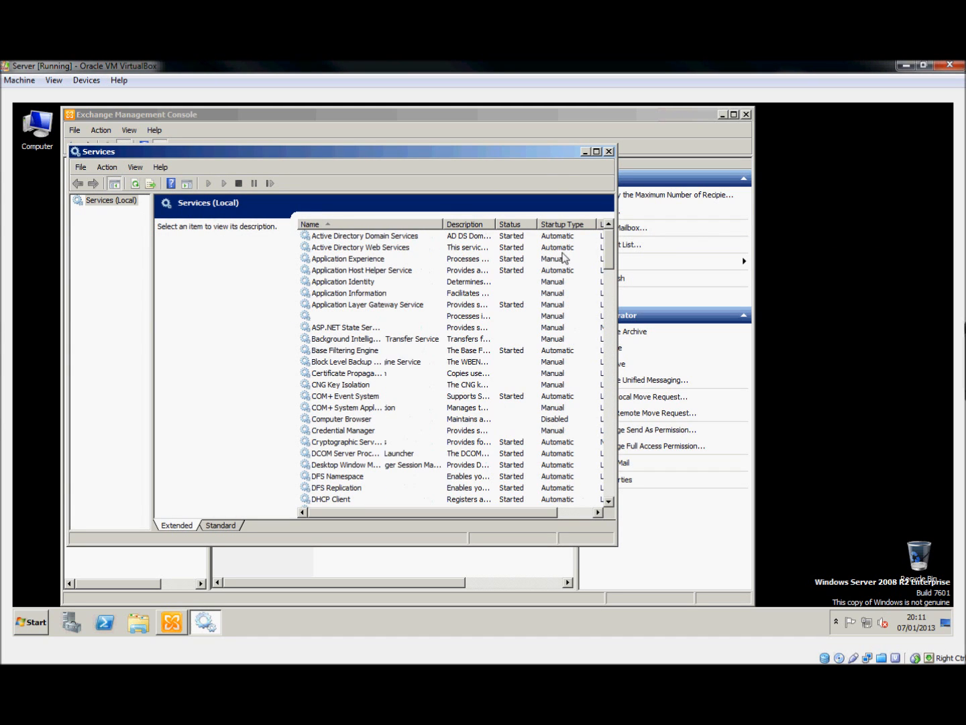
{"action": "left_click_drag", "start_coordinate": [609, 251], "coordinate": [610, 332]}
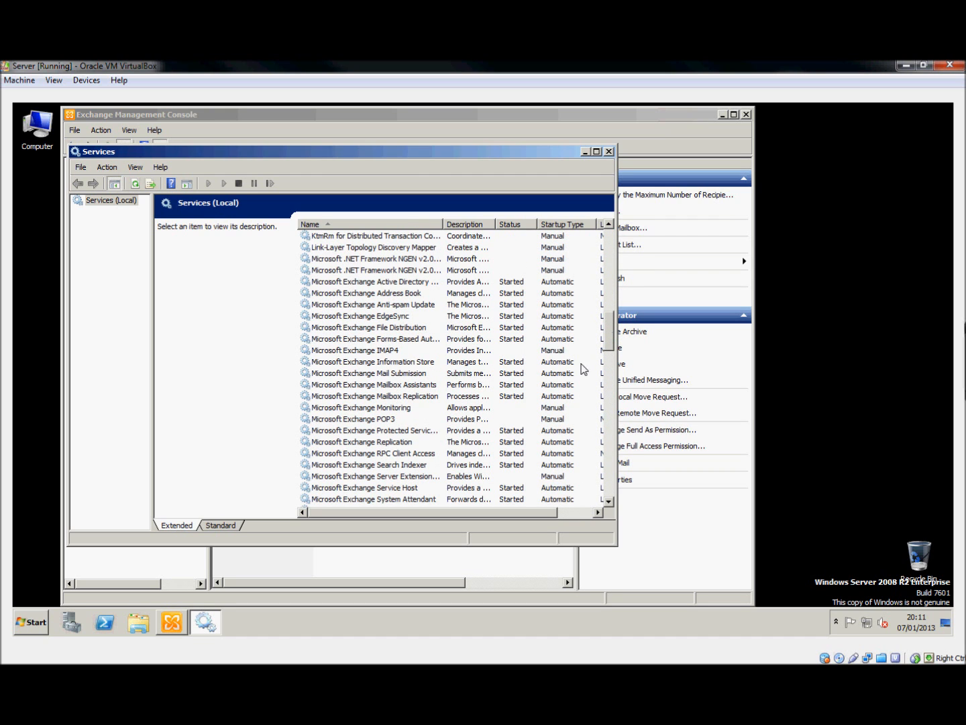
{"action": "left_click", "coordinate": [392, 421]}
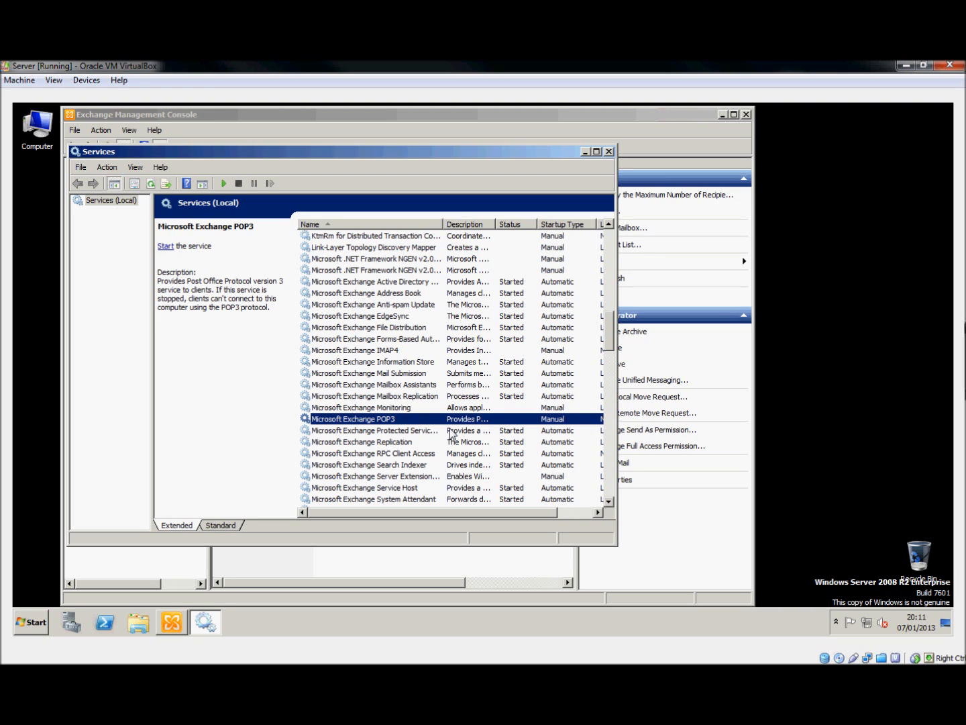
{"action": "right_click", "coordinate": [387, 420]}
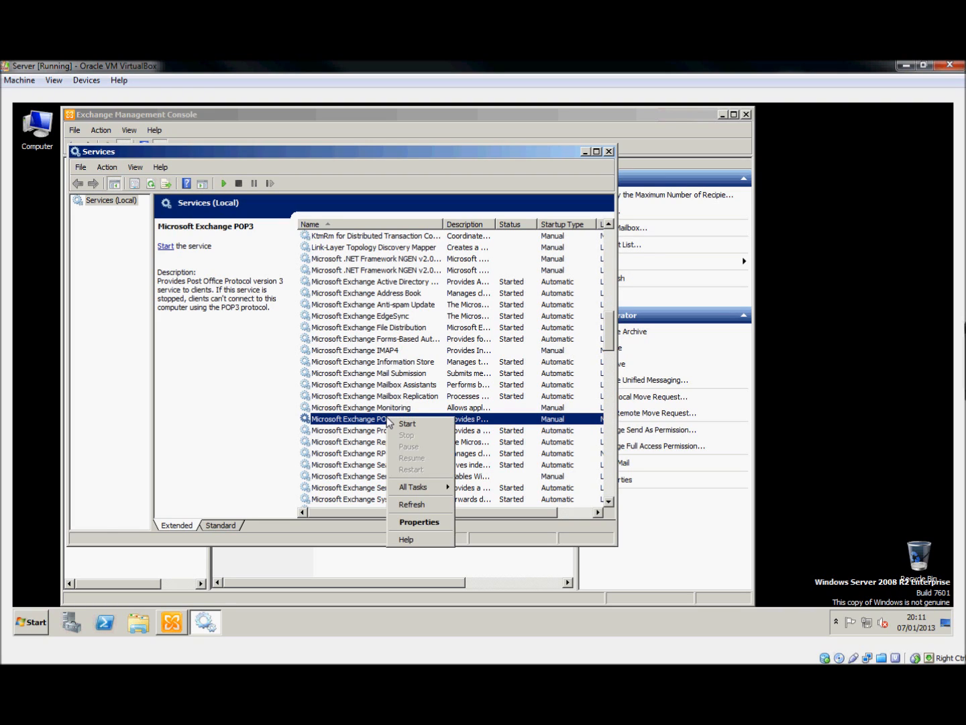
{"action": "left_click", "coordinate": [420, 522]}
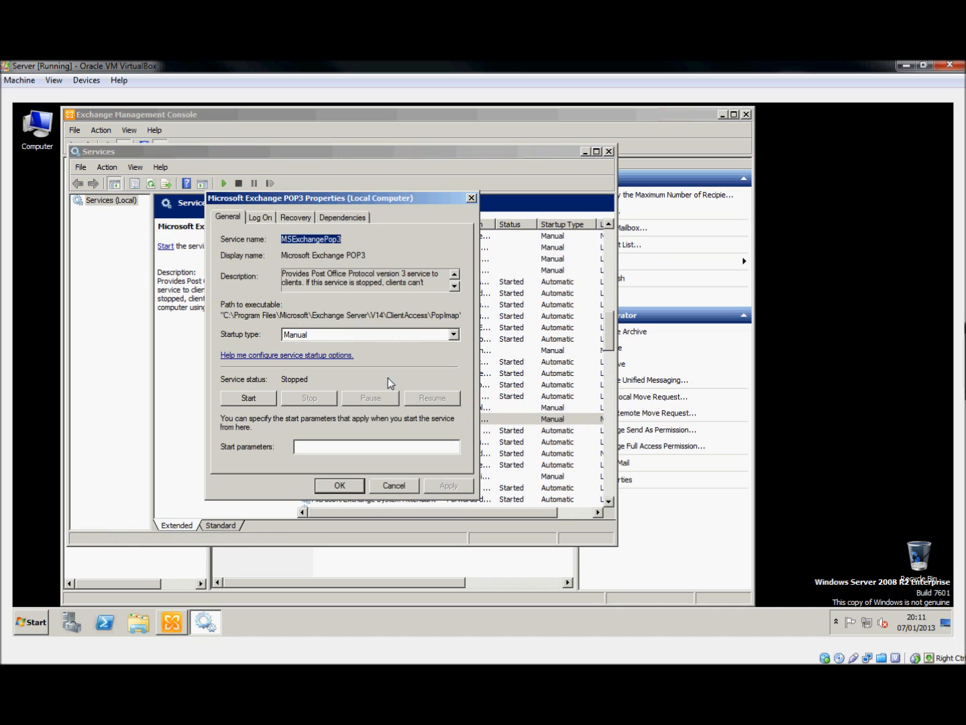
{"action": "left_click", "coordinate": [309, 335]}
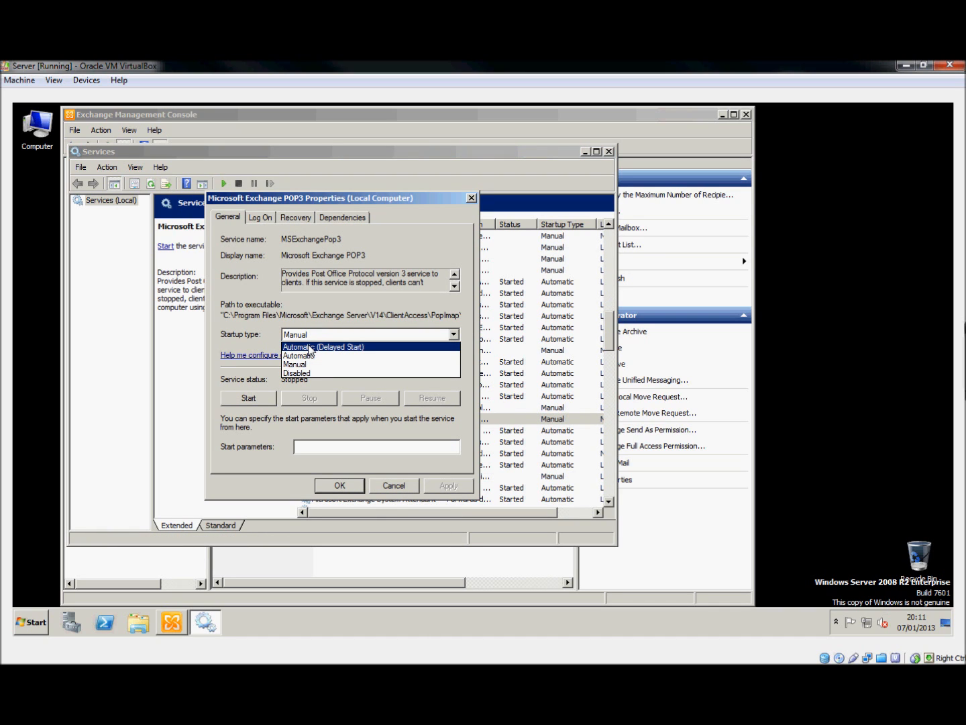
{"action": "left_click", "coordinate": [310, 347]}
{"action": "left_click", "coordinate": [449, 485]}
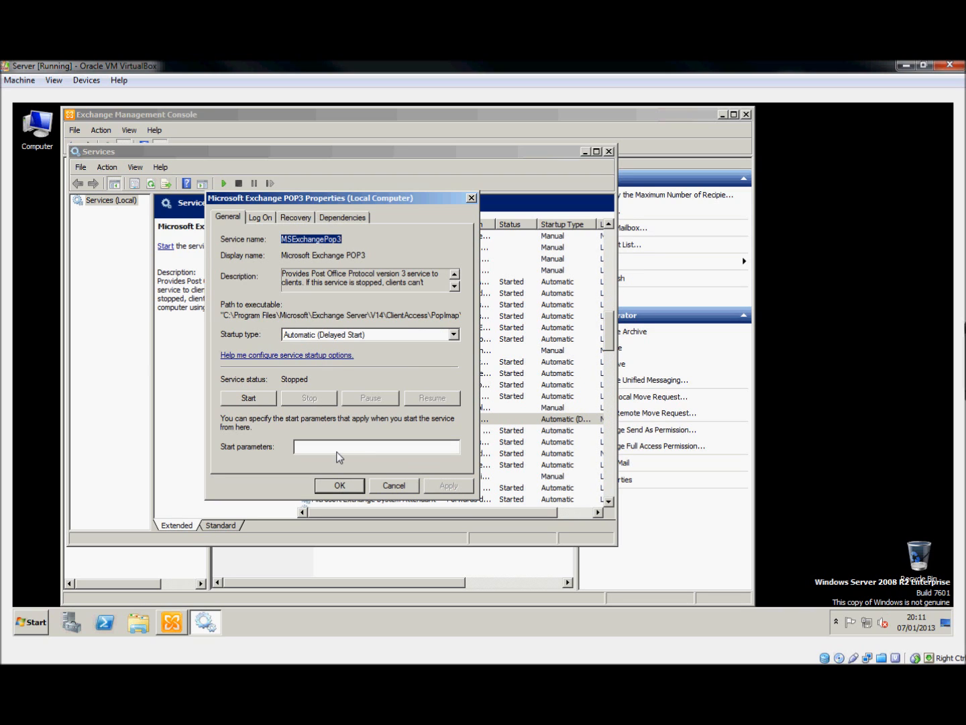
Start the Microsoft Exchange POP3 service, accept its properties and close the Services console
{"action": "left_click", "coordinate": [257, 395]}
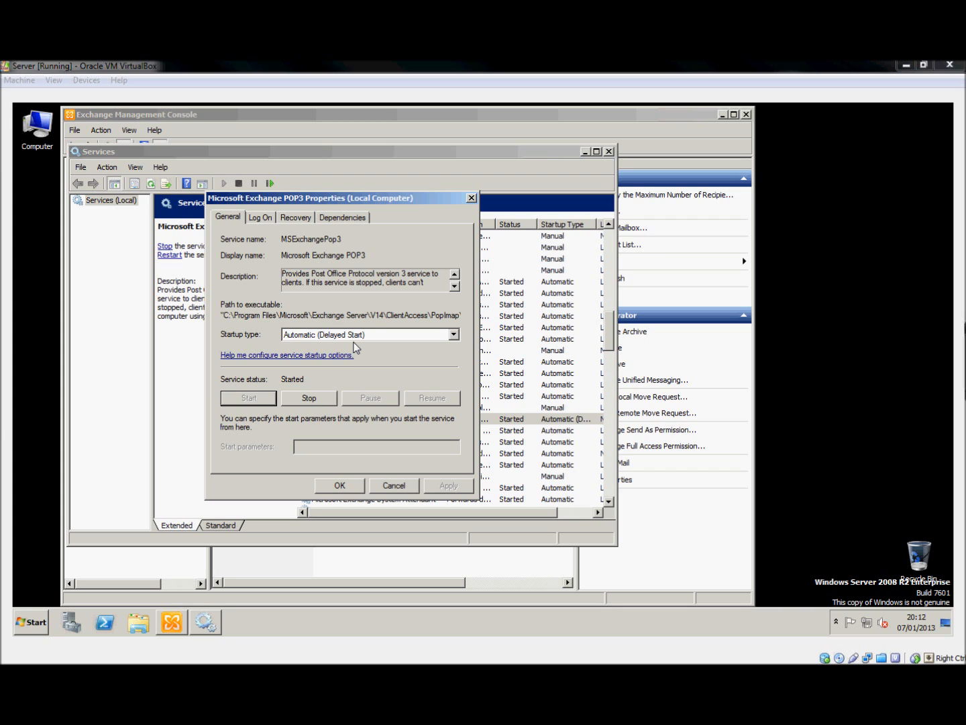
{"action": "left_click", "coordinate": [339, 487]}
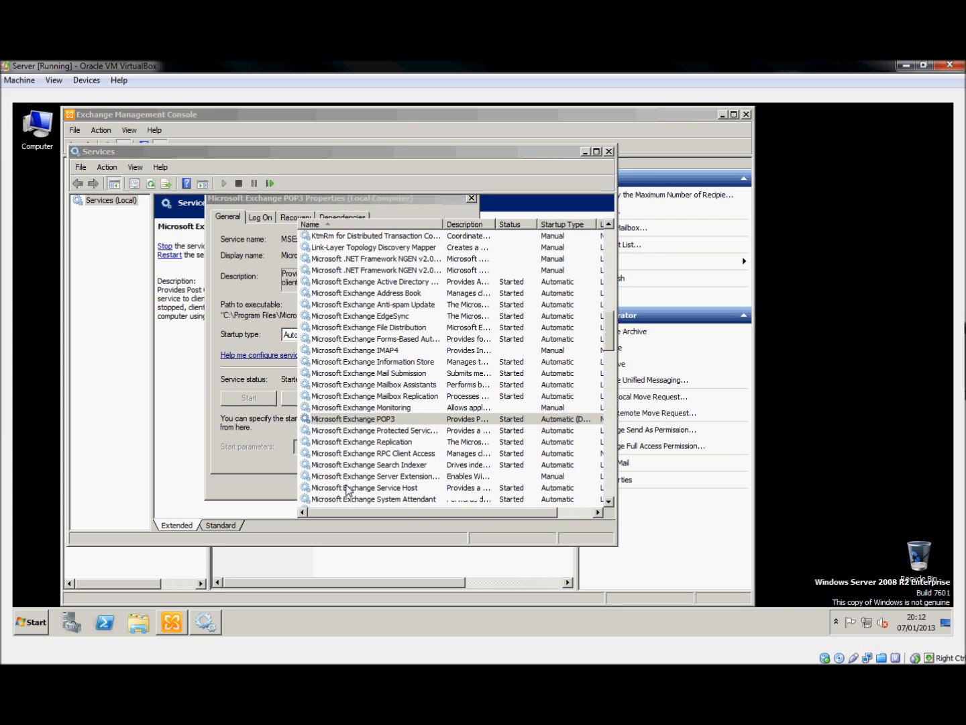
{"action": "left_click", "coordinate": [609, 151]}
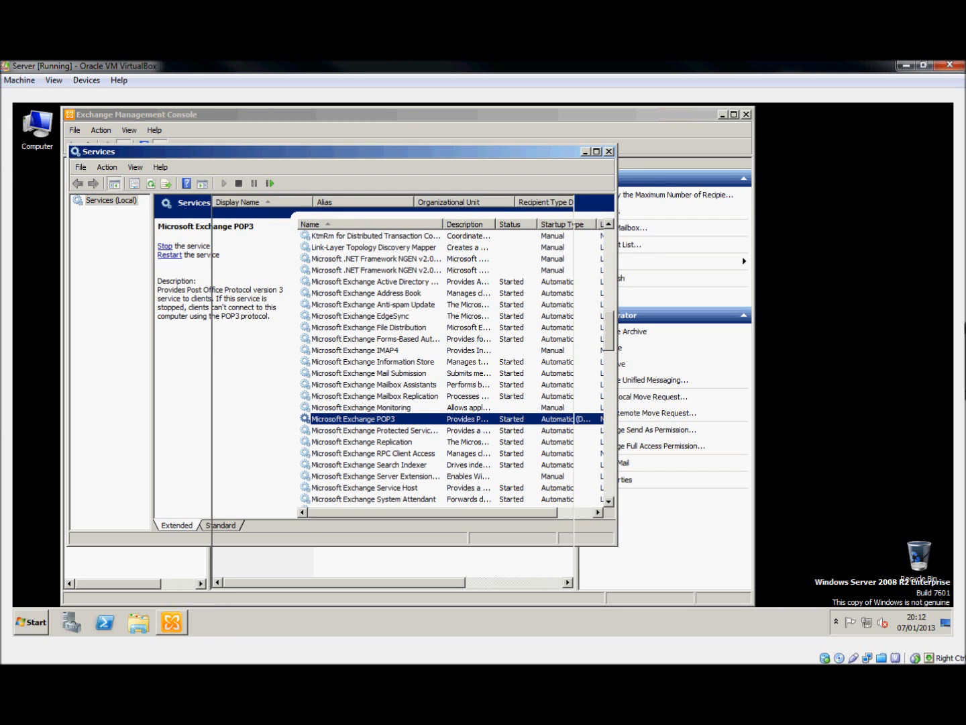